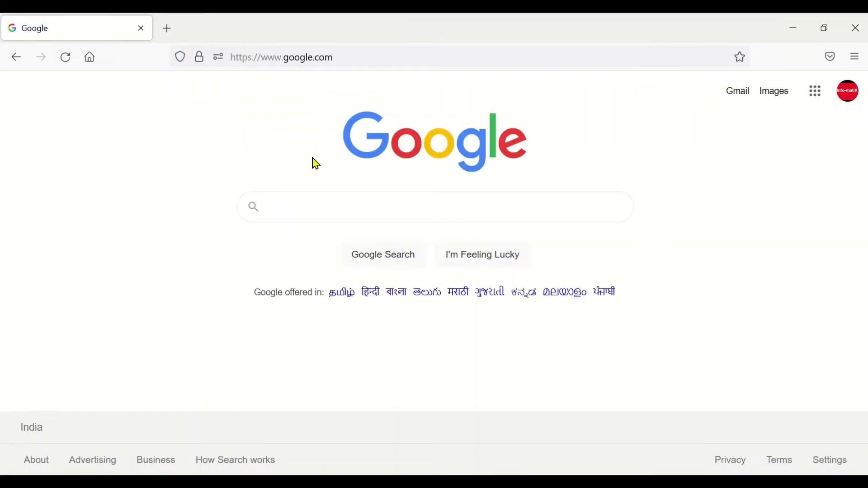
Step: Search Google for "android studio download for windows" and open the Download Android Studio result on developer.android.com
{"action": "left_click", "coordinate": [311, 197]}
{"action": "type", "text": "a"}
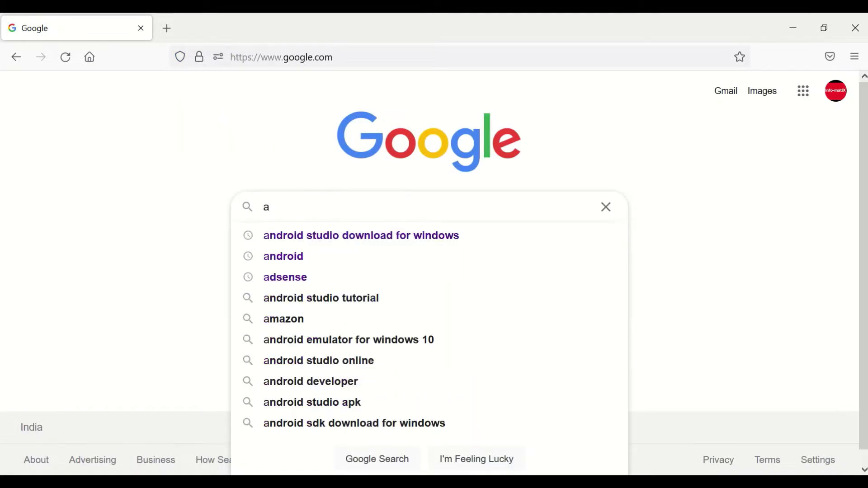
{"action": "key", "text": "Down"}
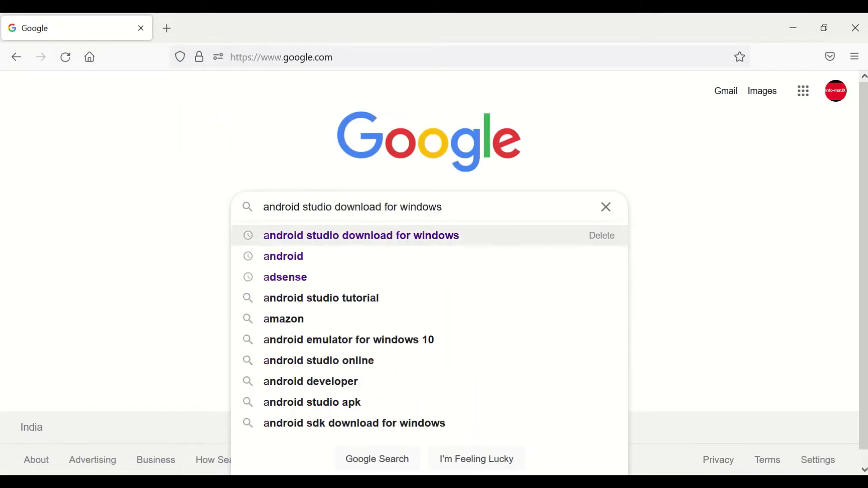
{"action": "left_click", "coordinate": [437, 242]}
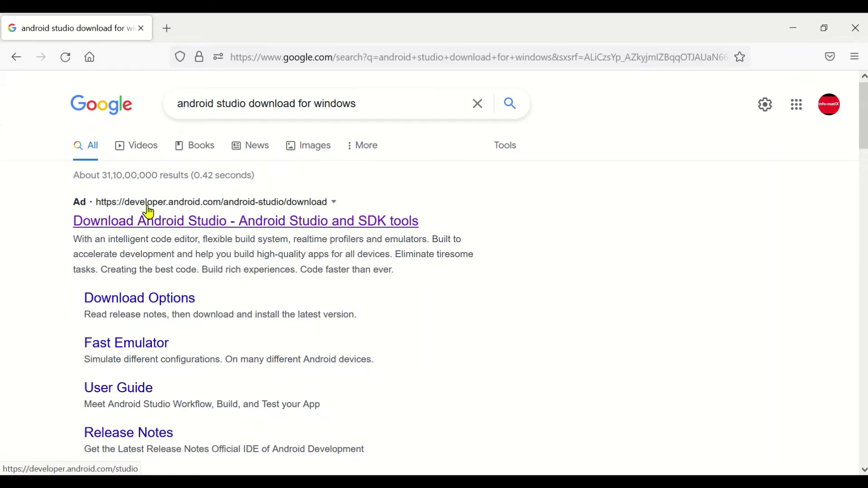
{"action": "left_click", "coordinate": [247, 225]}
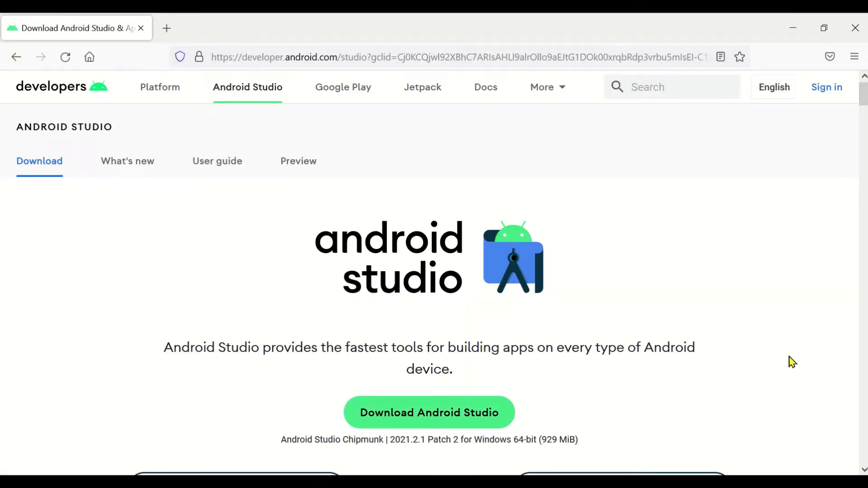
Step: Agree to the terms and conditions and download Android Studio Chipmunk 2021.2.1 Patch 2 for Windows
{"action": "scroll", "coordinate": [791, 361], "scroll_direction": "down", "scroll_amount": 3}
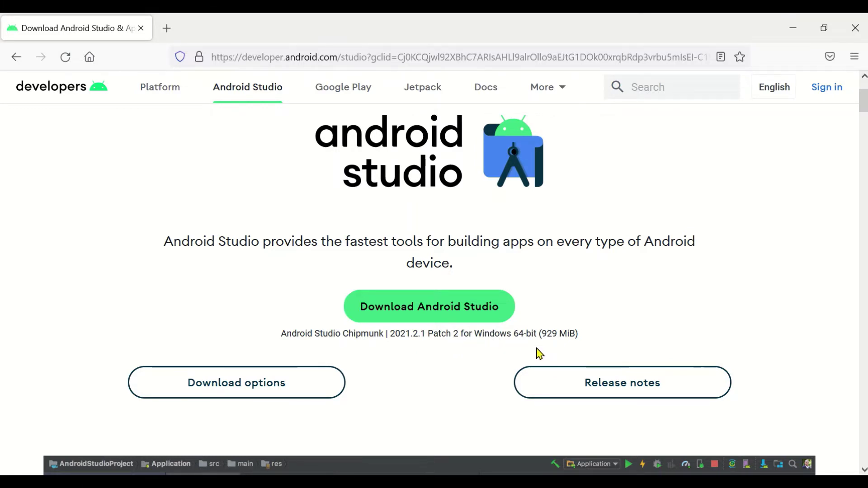
{"action": "left_click", "coordinate": [491, 319]}
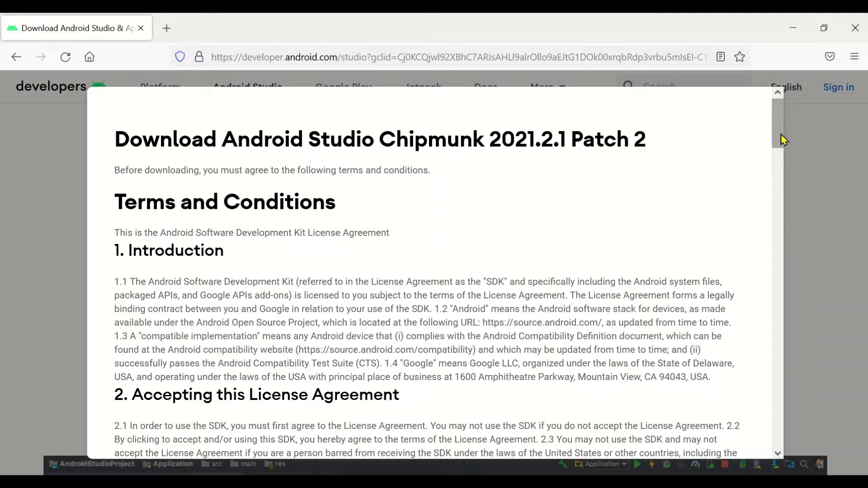
{"action": "left_click_drag", "start_coordinate": [781, 134], "coordinate": [790, 444]}
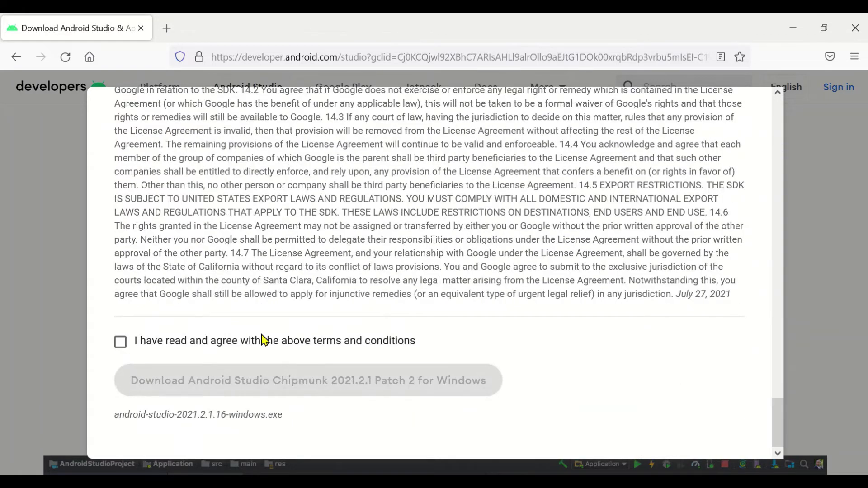
{"action": "left_click", "coordinate": [226, 347]}
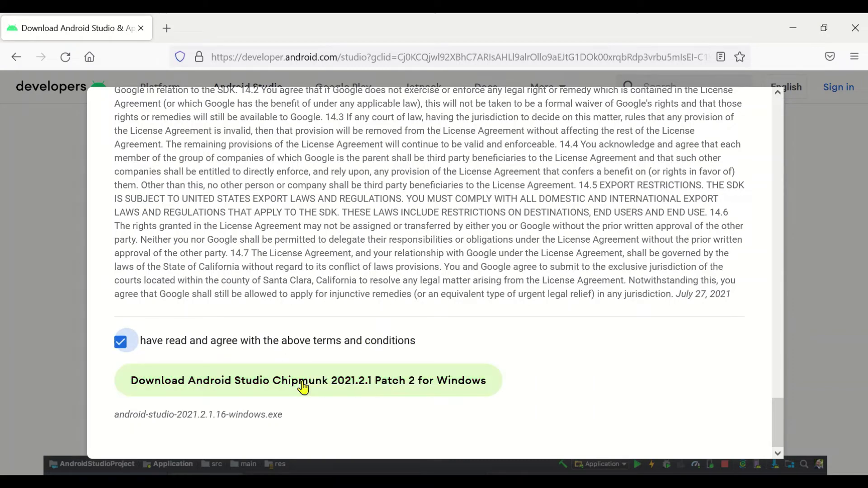
{"action": "left_click", "coordinate": [326, 397]}
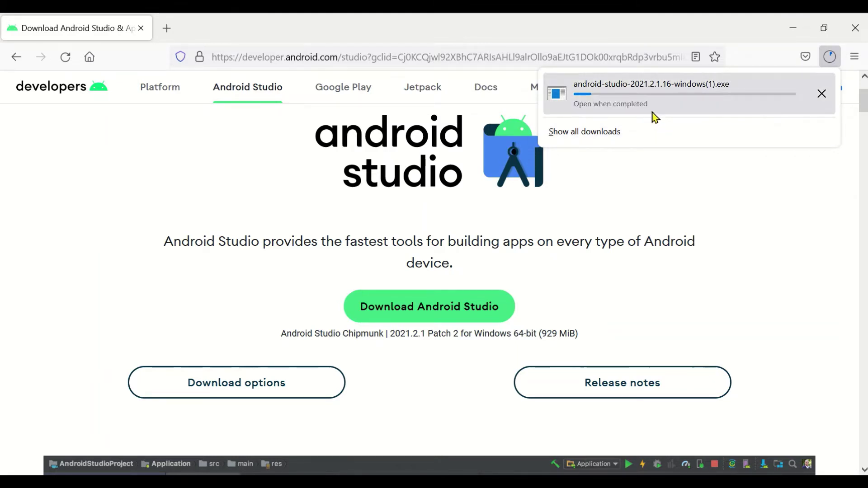
Step: Run the downloaded android-studio-2021.2.1.16-windows installer, keeping both components and the install location C:\Program Files\Android\Android Studio
{"action": "left_click", "coordinate": [680, 127]}
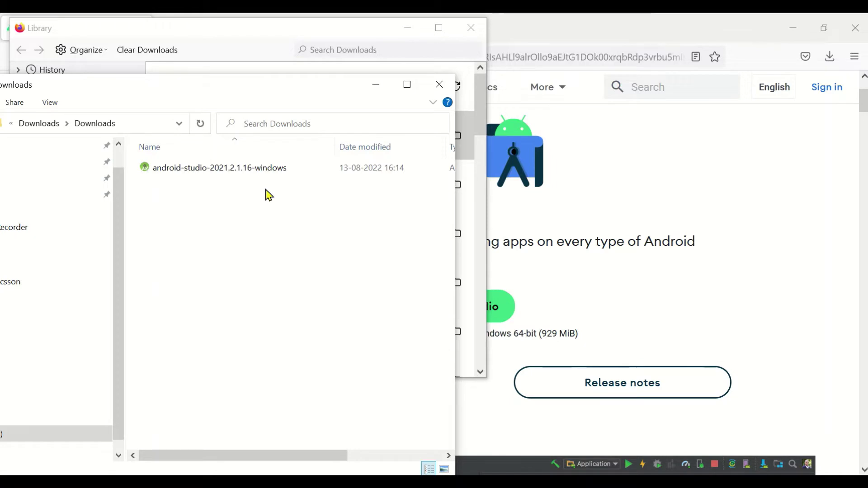
{"action": "left_click", "coordinate": [236, 172]}
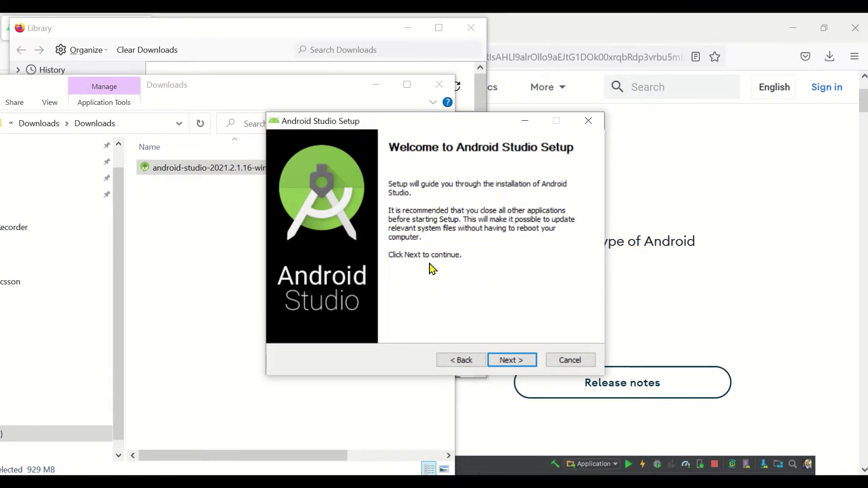
{"action": "left_click", "coordinate": [519, 364]}
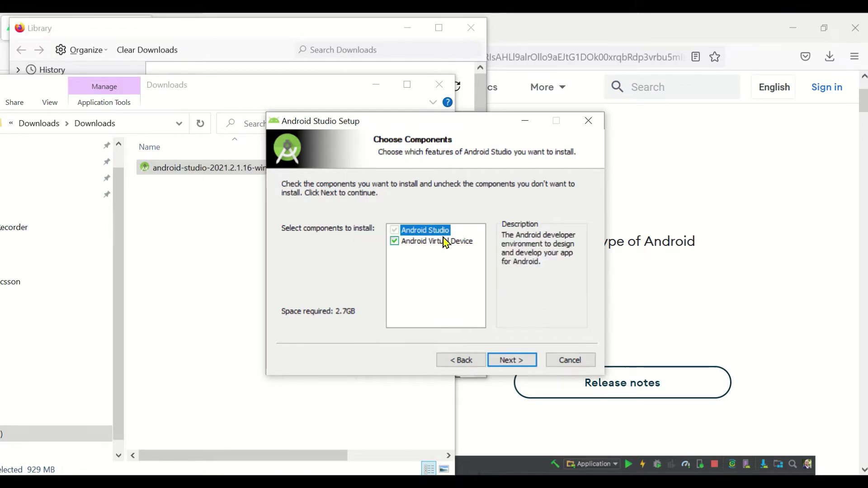
{"action": "left_click", "coordinate": [506, 360]}
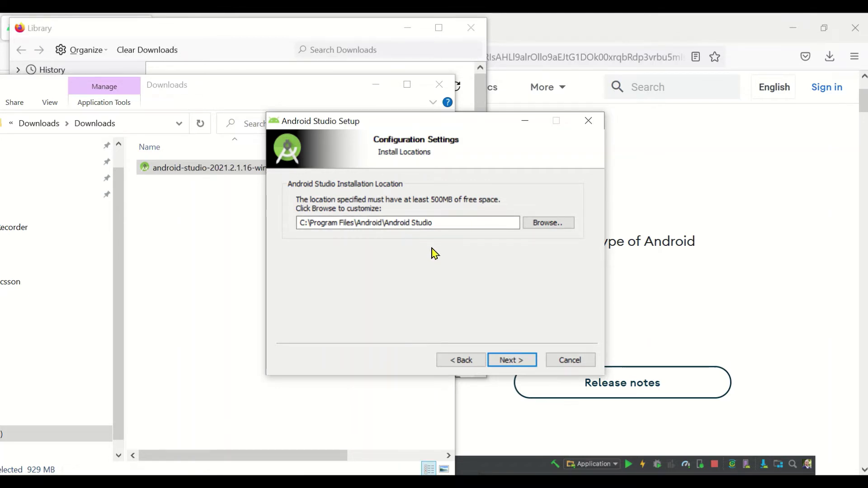
{"action": "left_click", "coordinate": [512, 360]}
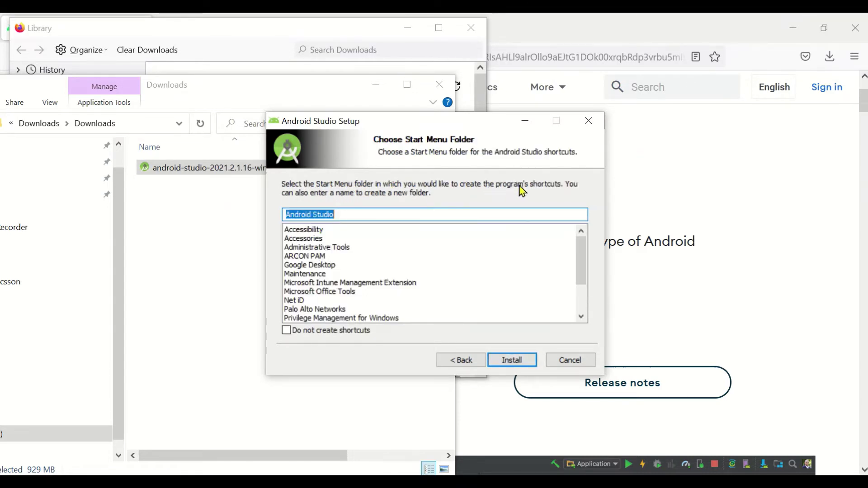
Step: Install Android Studio with shortcuts in the "Android Studio" Start Menu folder and show the installation details
{"action": "left_click", "coordinate": [346, 216]}
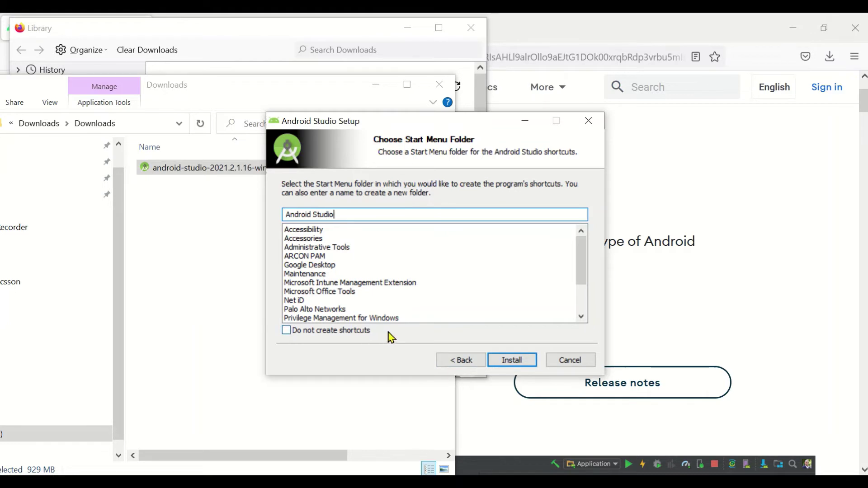
{"action": "left_click", "coordinate": [297, 333]}
{"action": "left_click", "coordinate": [297, 333]}
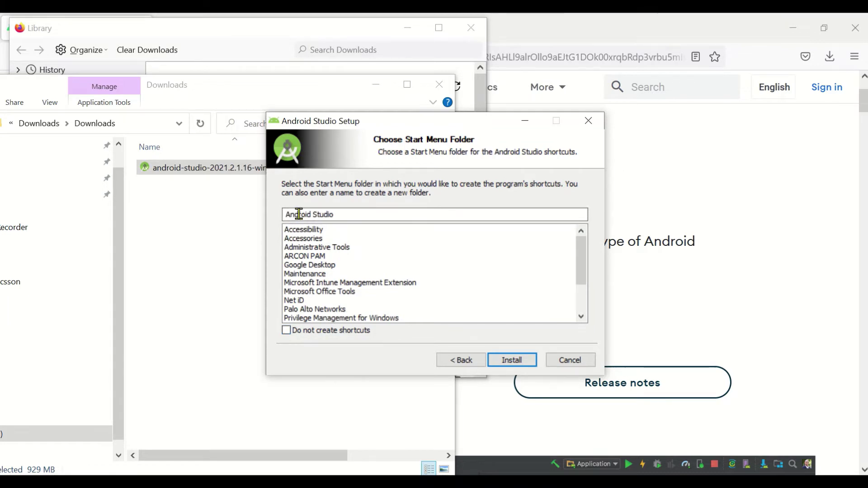
{"action": "left_click", "coordinate": [512, 360]}
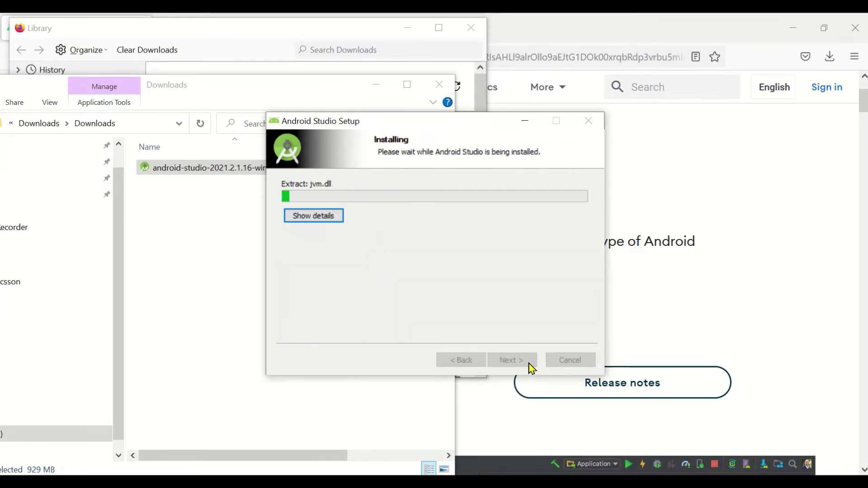
{"action": "left_click", "coordinate": [339, 218]}
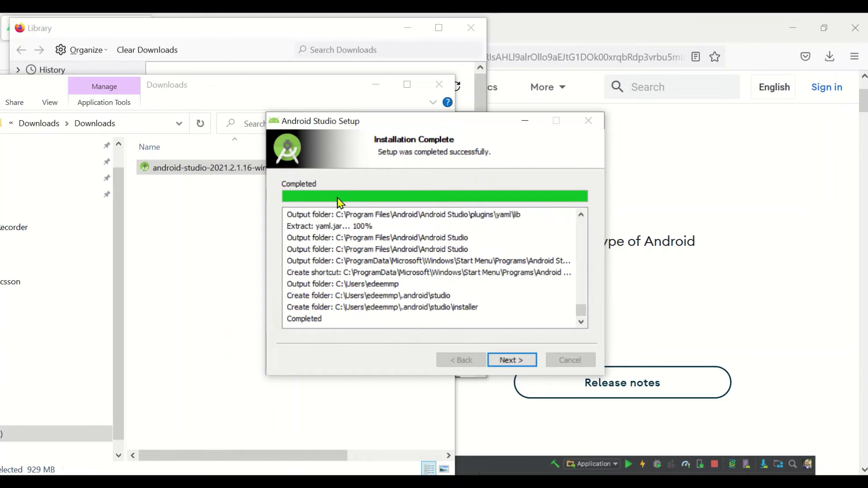
Step: Finish the installer with Start Android Studio enabled and choose not to import settings
{"action": "left_click", "coordinate": [523, 361]}
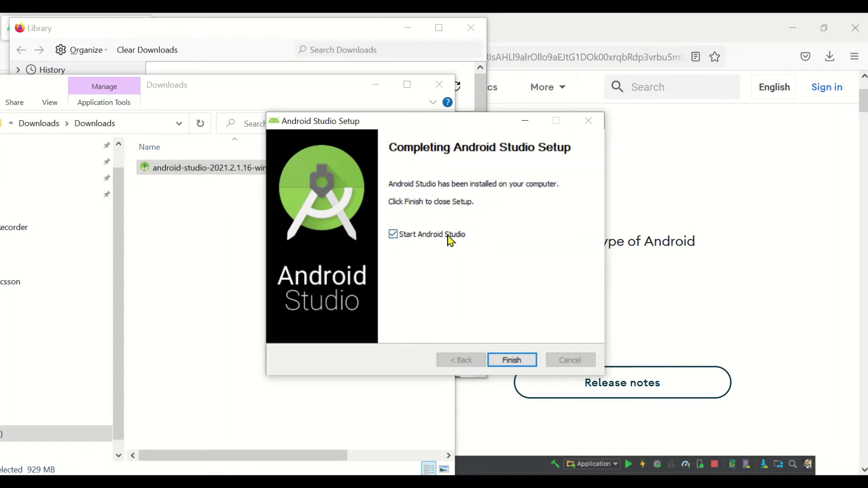
{"action": "left_click", "coordinate": [515, 360]}
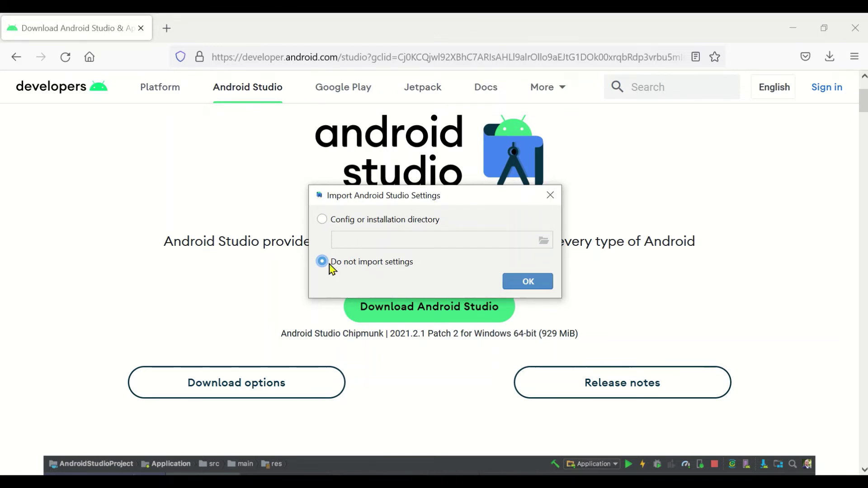
{"action": "left_click", "coordinate": [520, 285]}
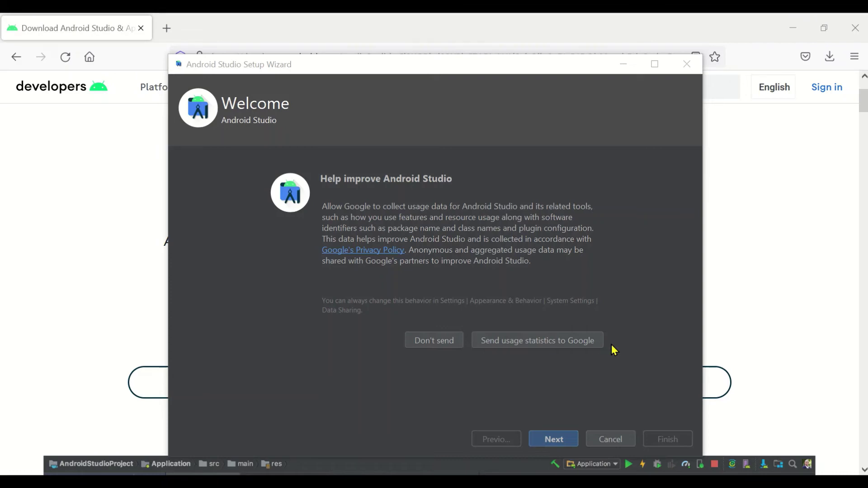
Step: Decline sending usage statistics to Google and choose the Standard install type in the setup wizard
{"action": "left_click", "coordinate": [447, 345]}
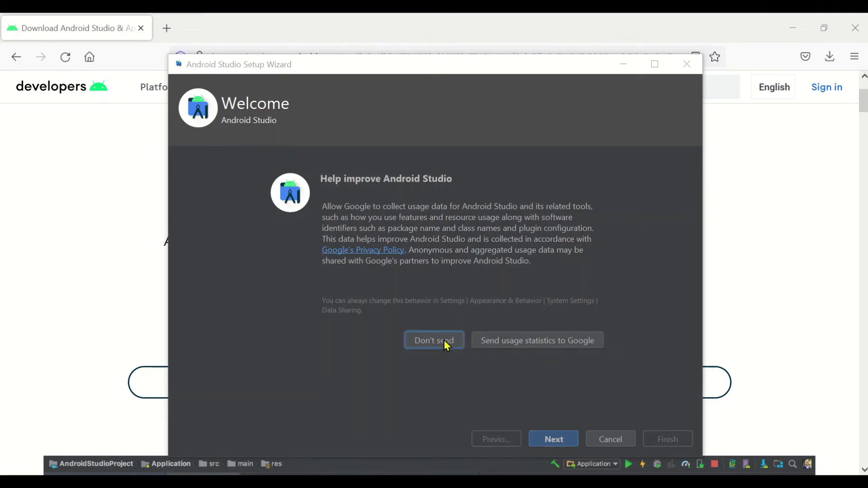
{"action": "left_click", "coordinate": [553, 440]}
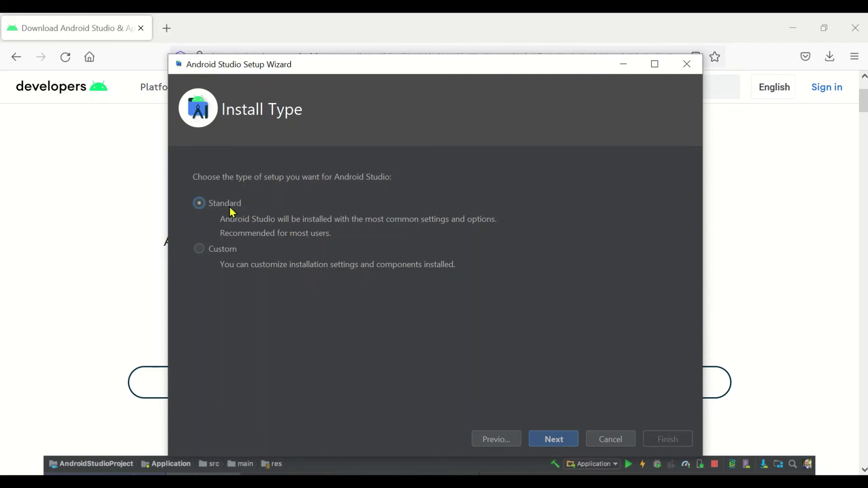
{"action": "left_click", "coordinate": [556, 438]}
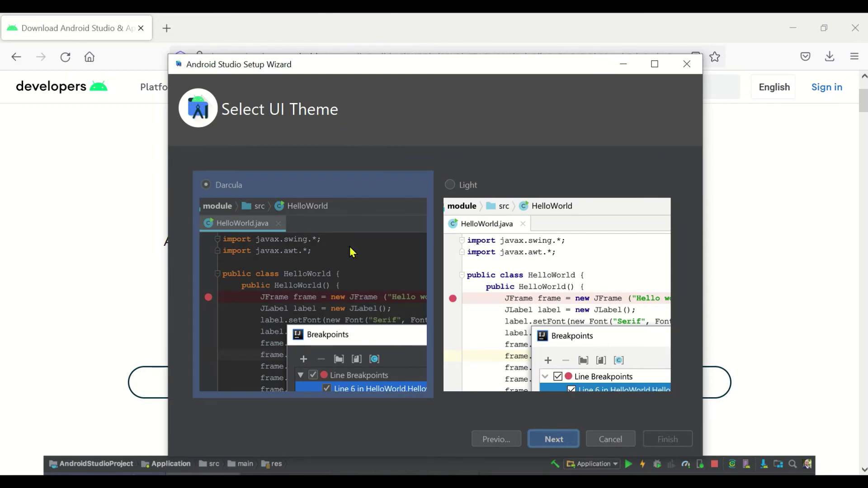
Step: Compare the Darcula and Light UI themes and continue the setup with Light
{"action": "left_click", "coordinate": [478, 274]}
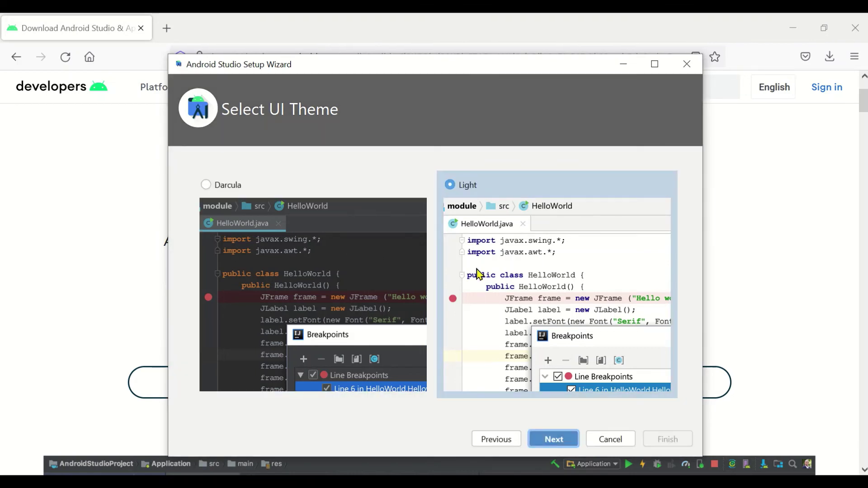
{"action": "left_click", "coordinate": [346, 262]}
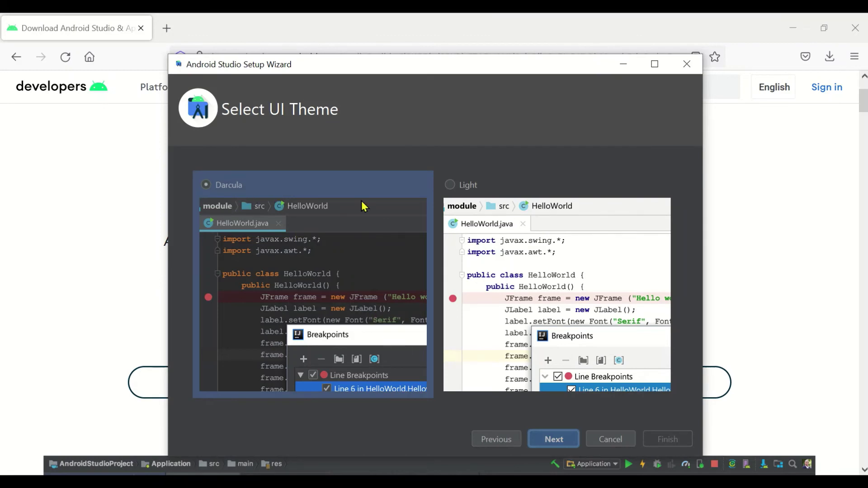
{"action": "left_click", "coordinate": [475, 212]}
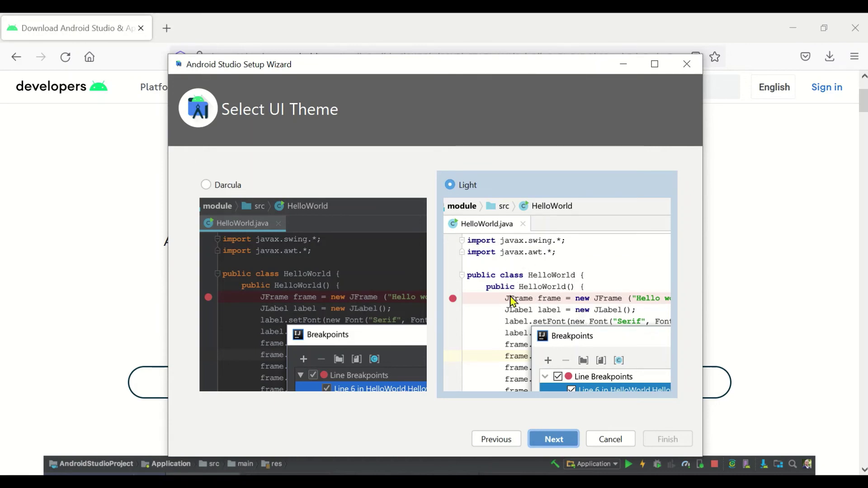
{"action": "left_click", "coordinate": [564, 442]}
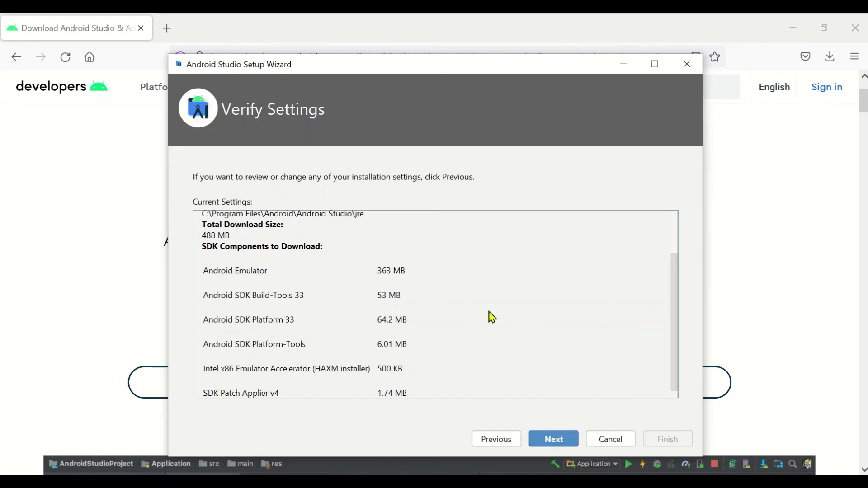
Step: Approve the listed settings and accept both the android-sdk-license and the intel-android-extra-license
{"action": "left_click", "coordinate": [555, 439]}
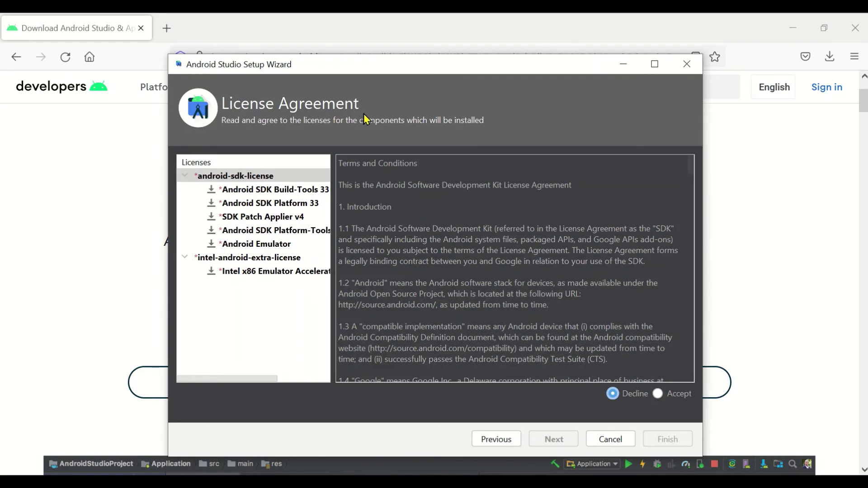
{"action": "left_click", "coordinate": [251, 177]}
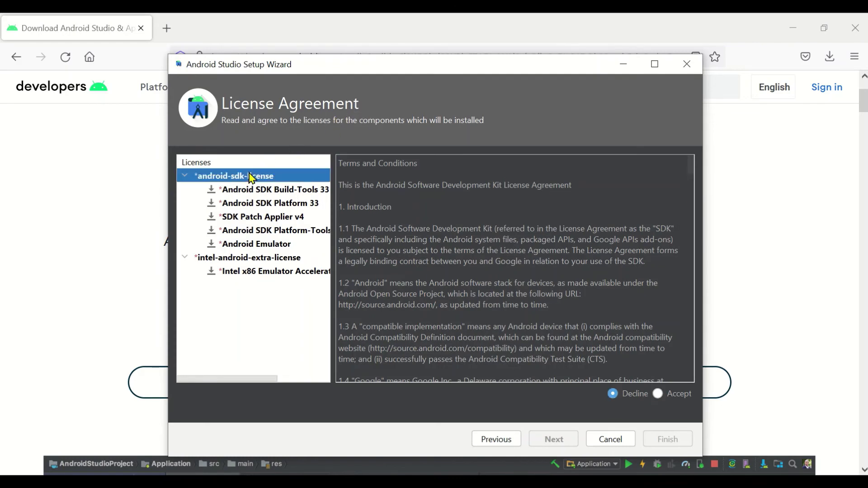
{"action": "left_click", "coordinate": [659, 400]}
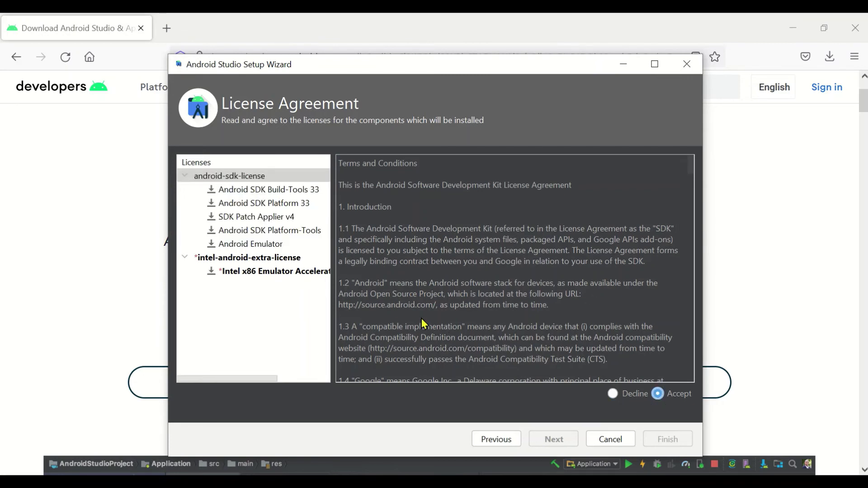
{"action": "left_click", "coordinate": [252, 261]}
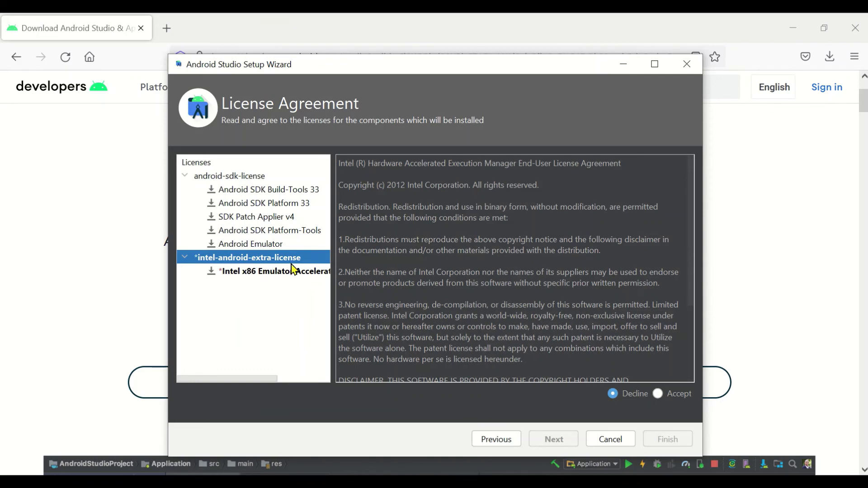
{"action": "left_click", "coordinate": [659, 394]}
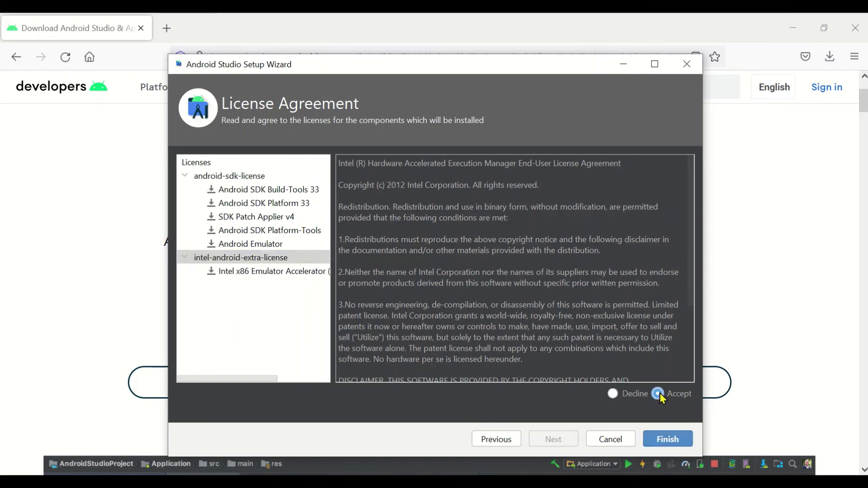
Step: Download the SDK components with the download details shown, and finish the setup wizard
{"action": "left_click", "coordinate": [662, 439]}
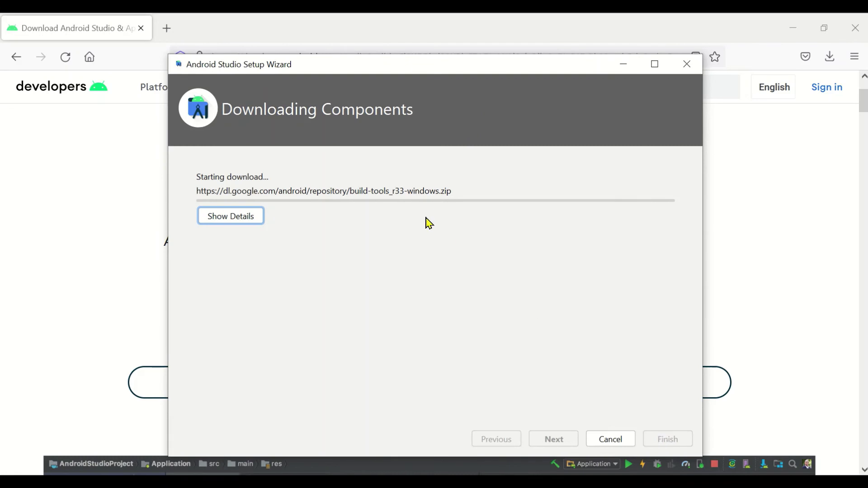
{"action": "left_click", "coordinate": [262, 217]}
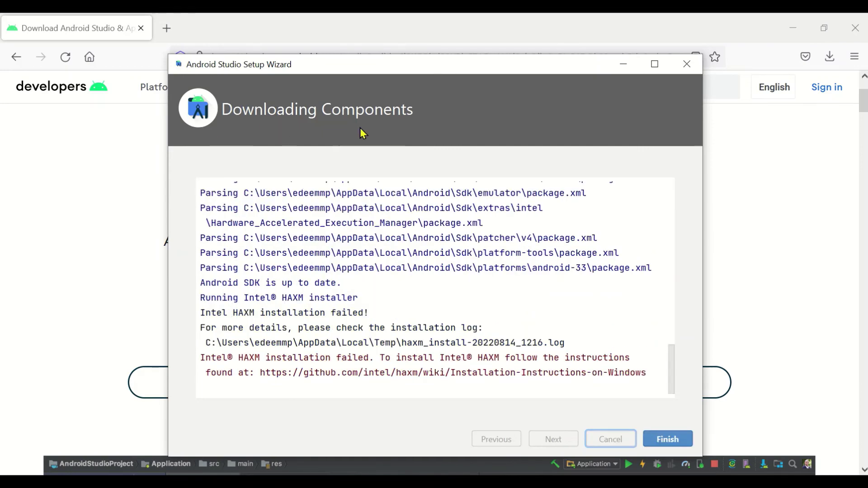
{"action": "left_click", "coordinate": [683, 438]}
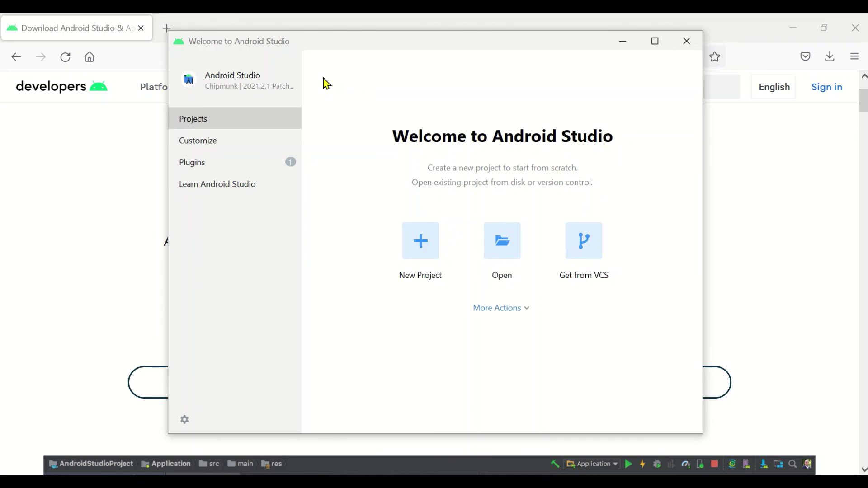
{"action": "mouse_move", "coordinate": [535, 19]}
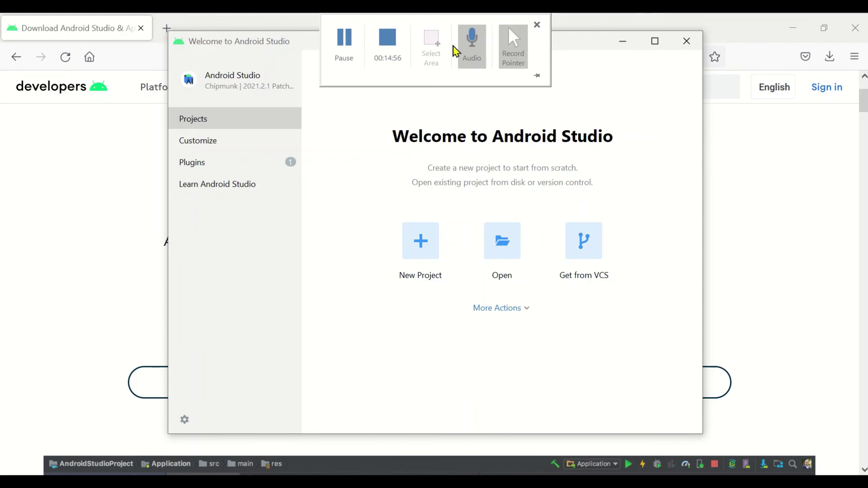